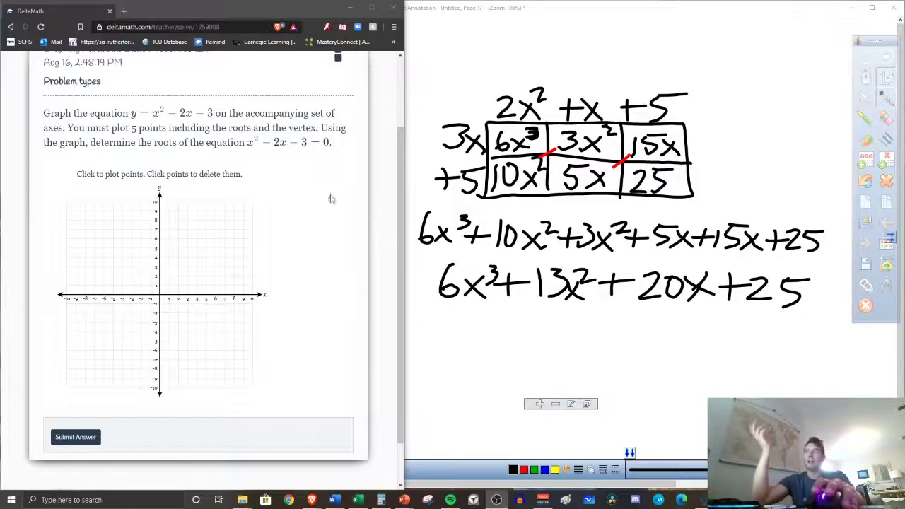
# Step: Open a new browser tab and pull it out into its own window
pyautogui.click(124, 11)
pyautogui.moveTo(155, 18); pyautogui.dragTo(472, 11)
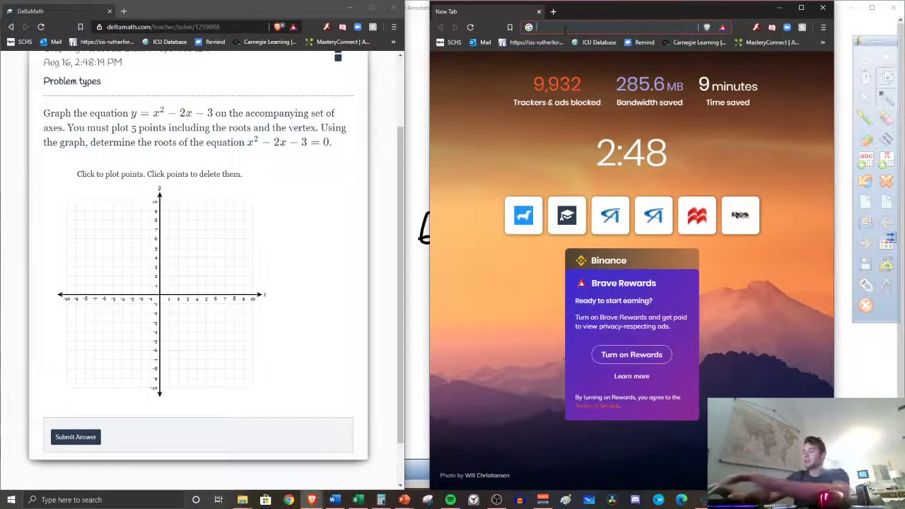
# Step: Go to desmos.com and launch the Graphing Calculator
pyautogui.write('desmos')
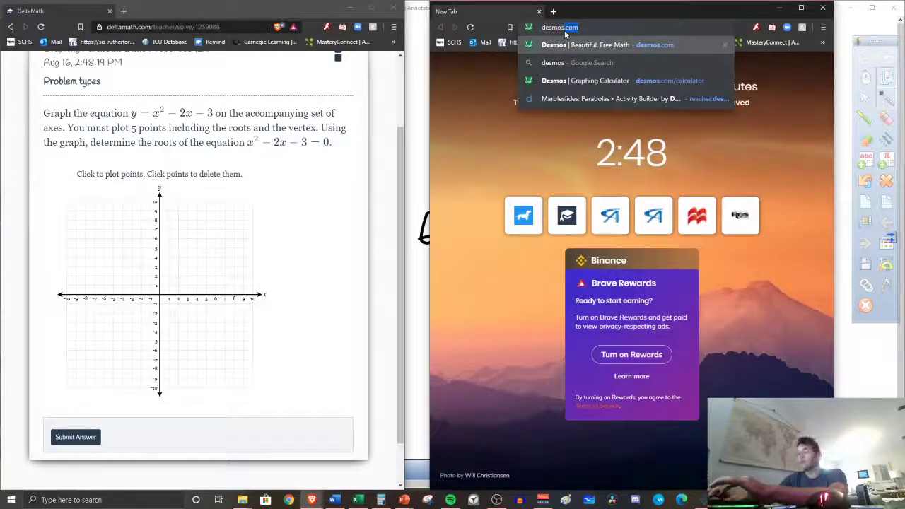
pyautogui.write('.com')
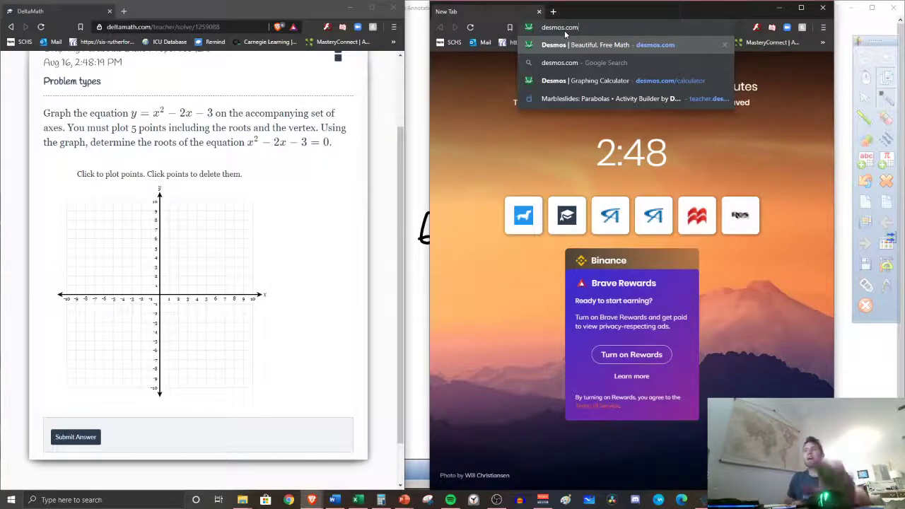
pyautogui.press('Return')
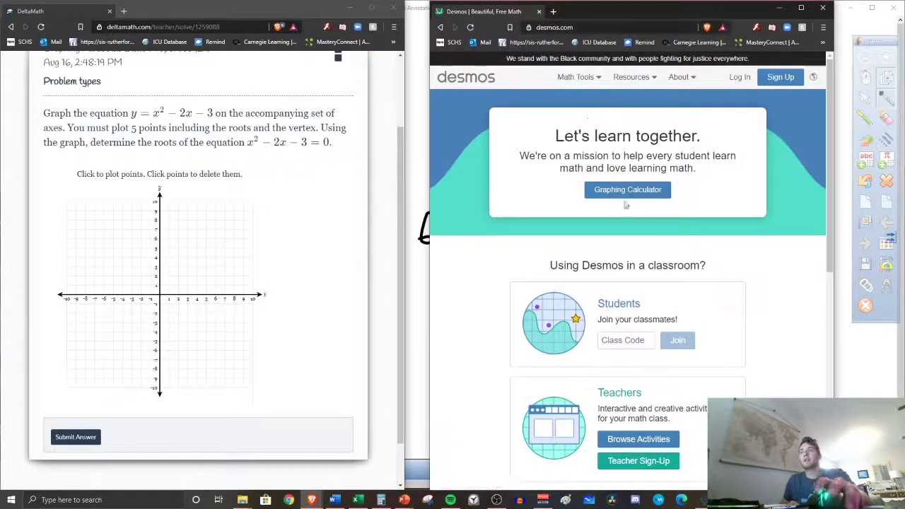
pyautogui.click(615, 197)
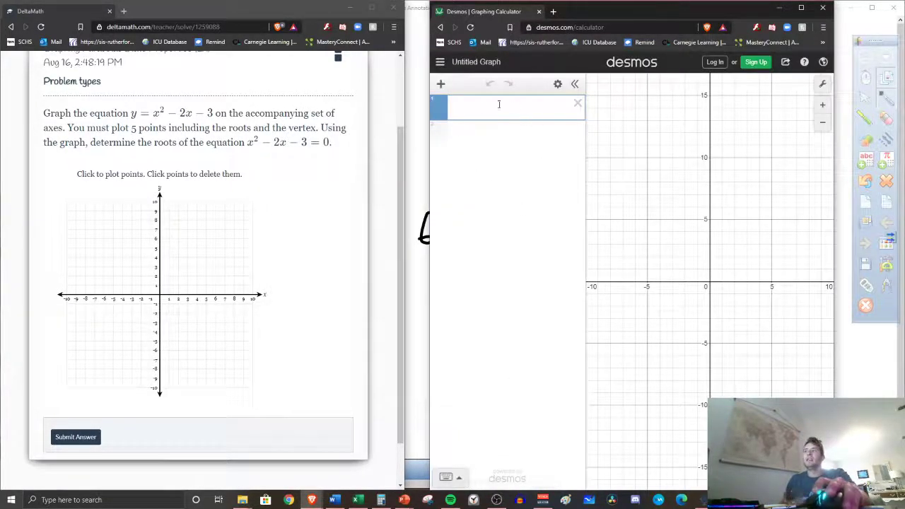
# Step: Enter the expression x² − 2x − 3 using the on-screen math keypad
pyautogui.click(447, 477)
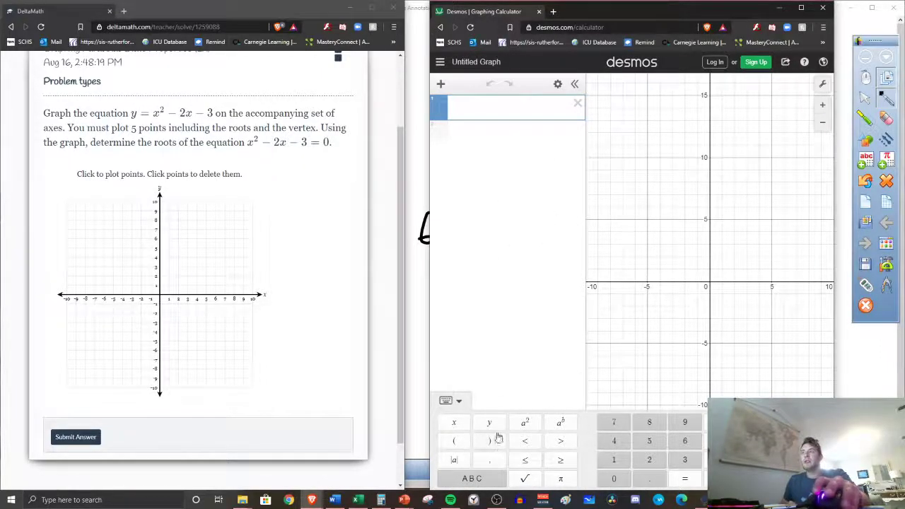
pyautogui.click(460, 426)
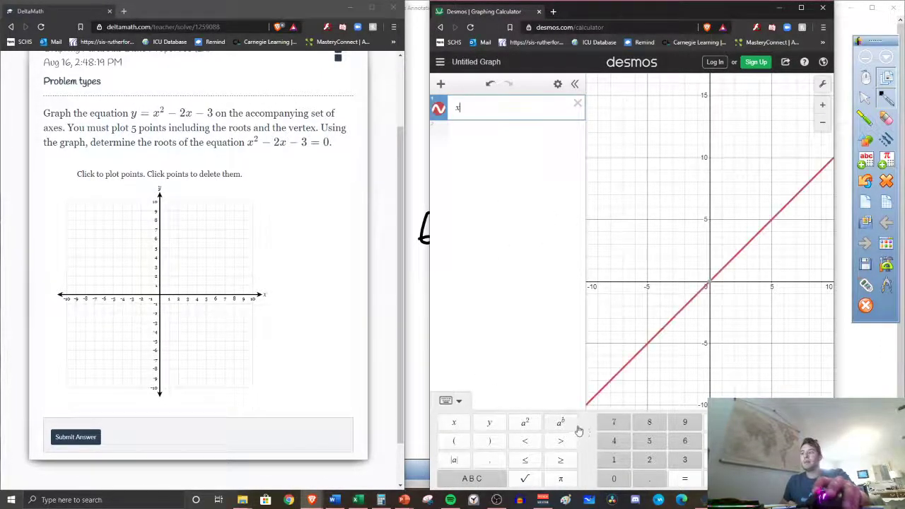
pyautogui.click(525, 422)
pyautogui.click(721, 460)
pyautogui.click(649, 460)
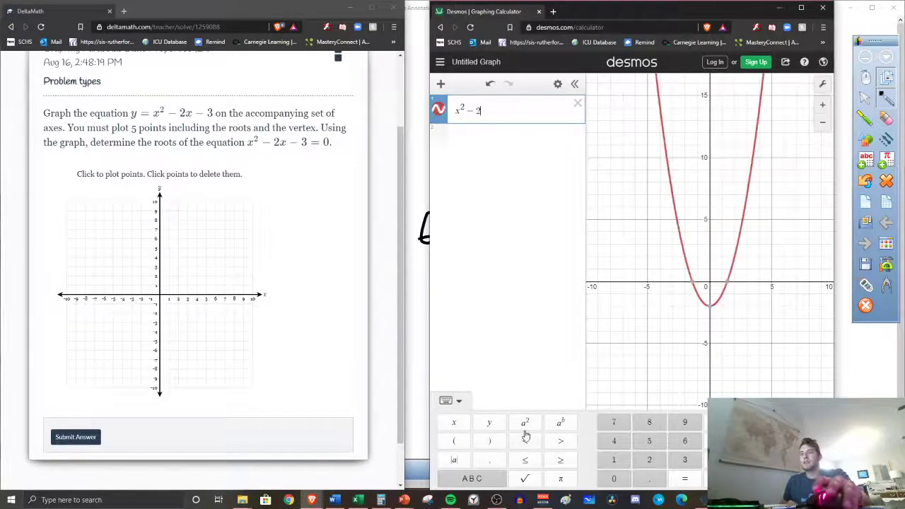
pyautogui.click(455, 425)
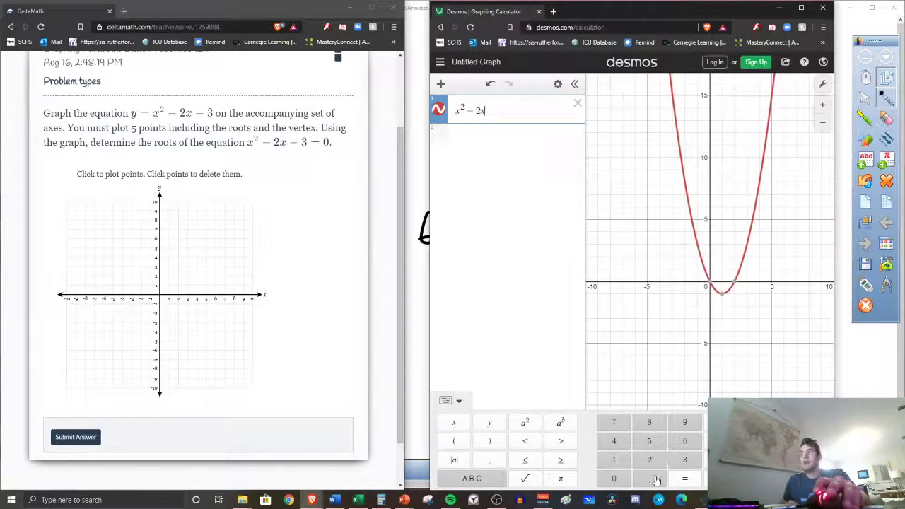
pyautogui.click(720, 460)
pyautogui.click(684, 459)
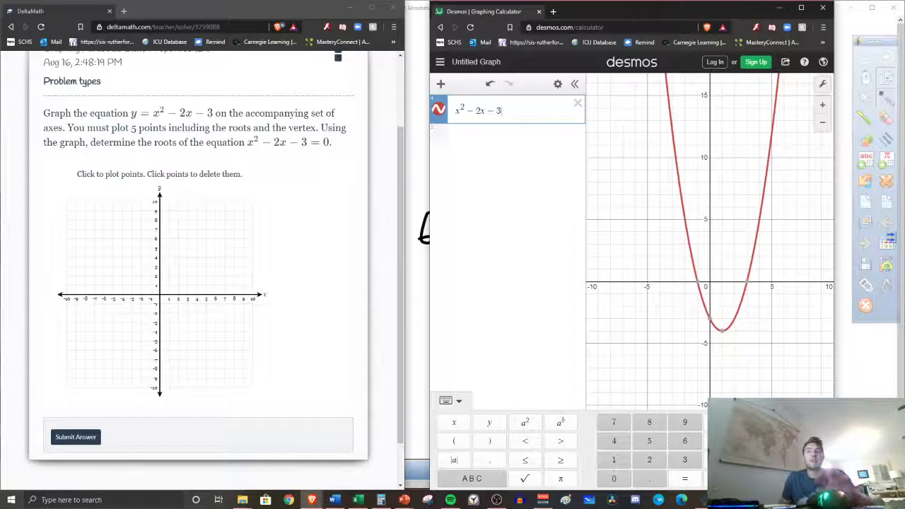
# Step: Label the roots (−1, 0) and (3, 0), y-intercept (0, −3) and vertex (1, −4)
pyautogui.click(697, 283)
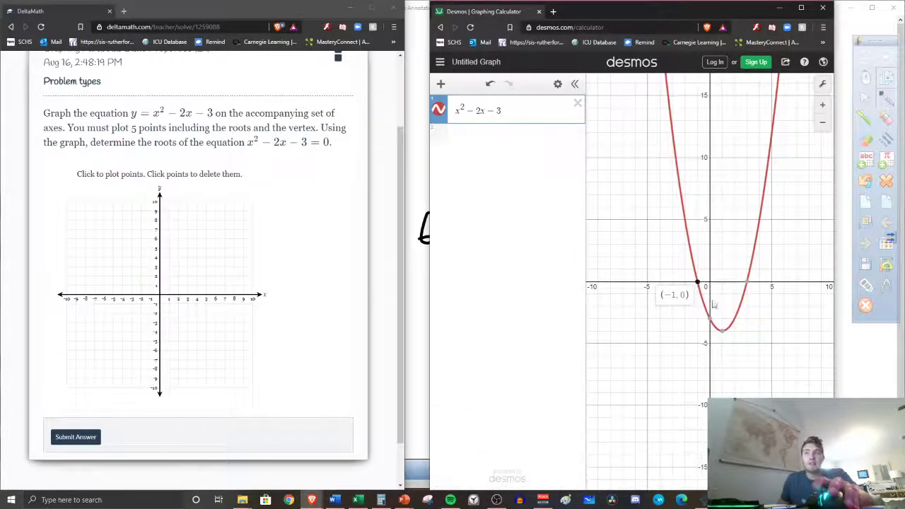
pyautogui.click(710, 319)
pyautogui.click(722, 331)
pyautogui.click(747, 283)
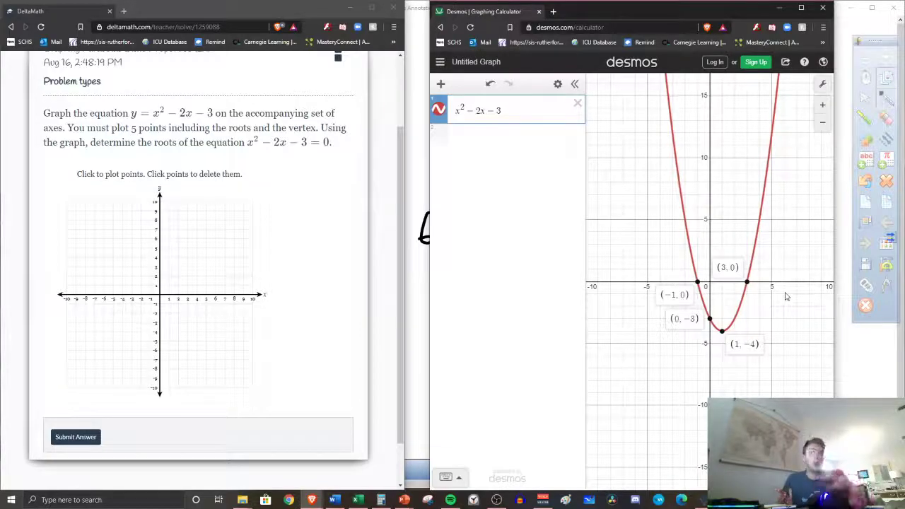
# Step: Re-pin the (−1, 0), (0, −3), (1, −4), (3, 0) labels and highlight the 5-points requirement
pyautogui.moveTo(736, 272); pyautogui.dragTo(743, 274)
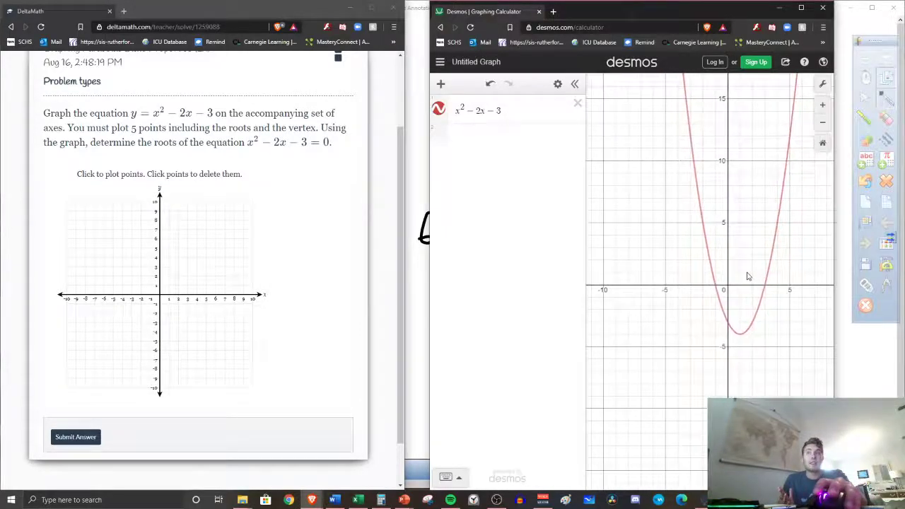
pyautogui.click(707, 284)
pyautogui.click(719, 322)
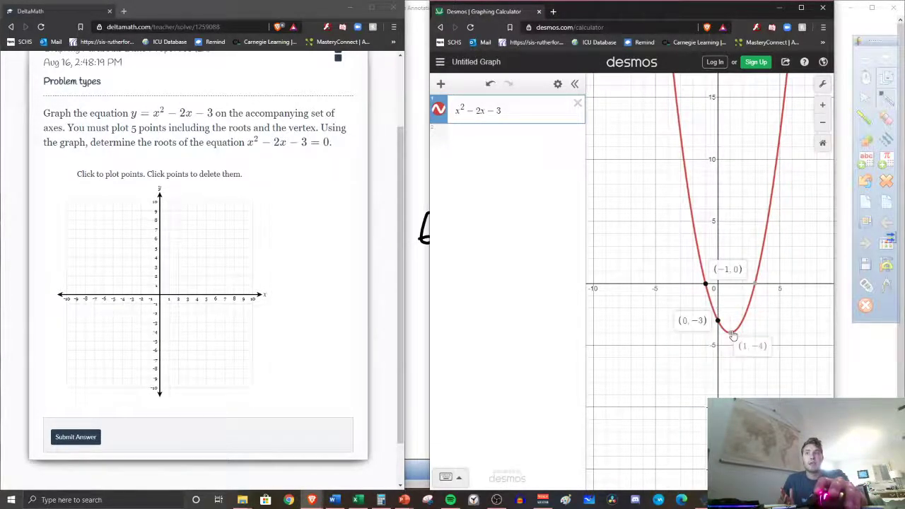
pyautogui.click(732, 334)
pyautogui.click(755, 285)
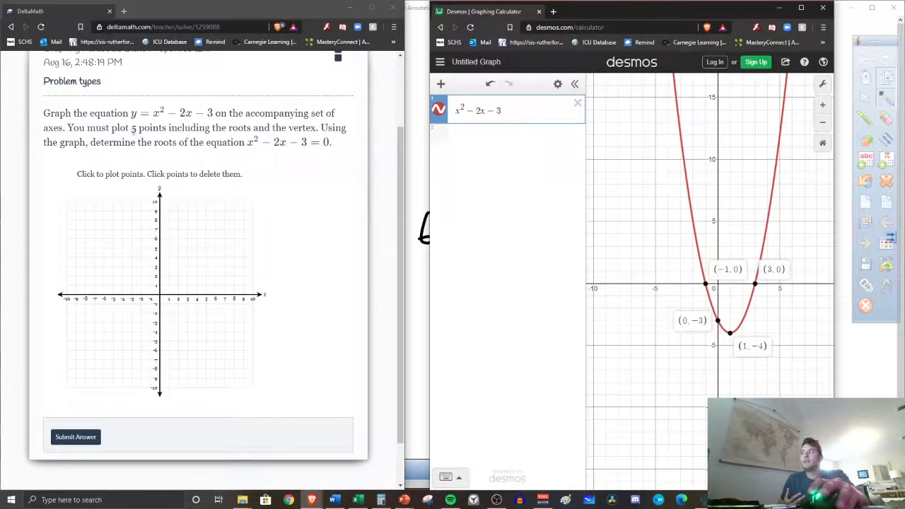
pyautogui.moveTo(133, 130); pyautogui.dragTo(164, 130)
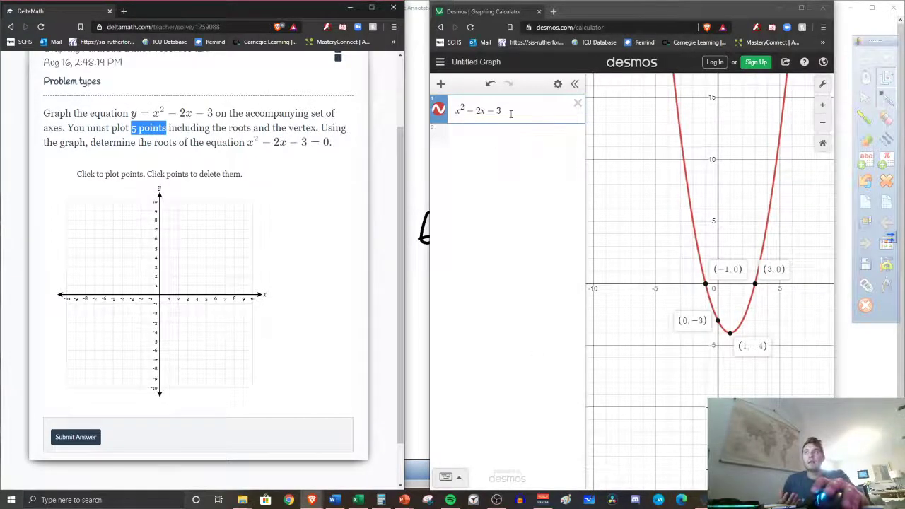
# Step: Convert the parabola into an x–y table and add an x = 3 row
pyautogui.click(558, 85)
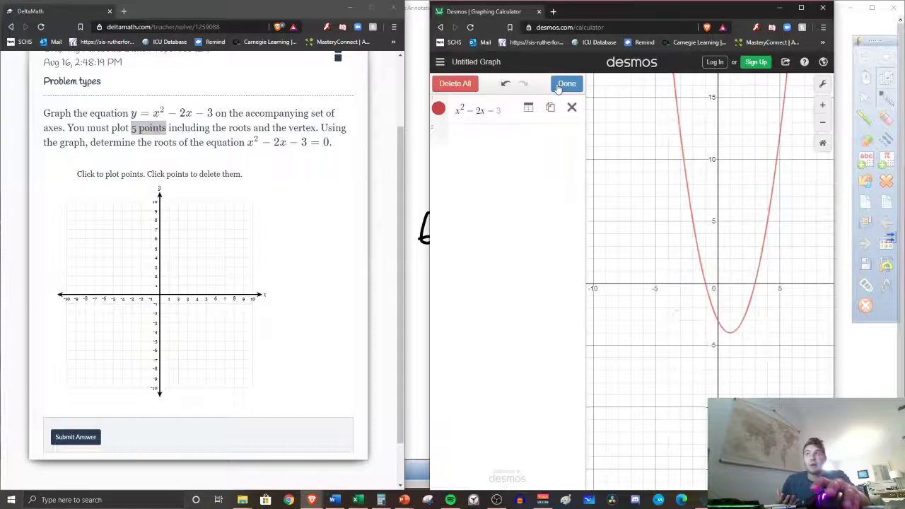
pyautogui.click(535, 110)
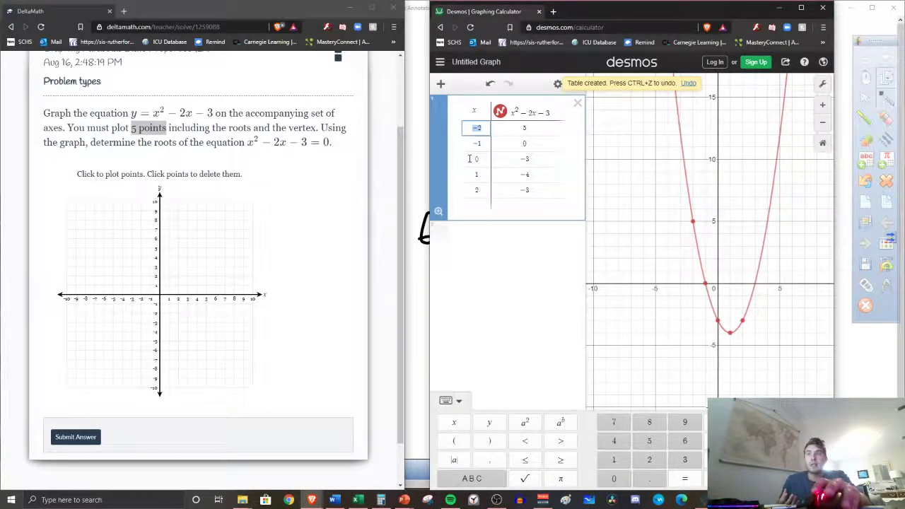
pyautogui.click(482, 206)
pyautogui.write('3')
pyautogui.press('Return')
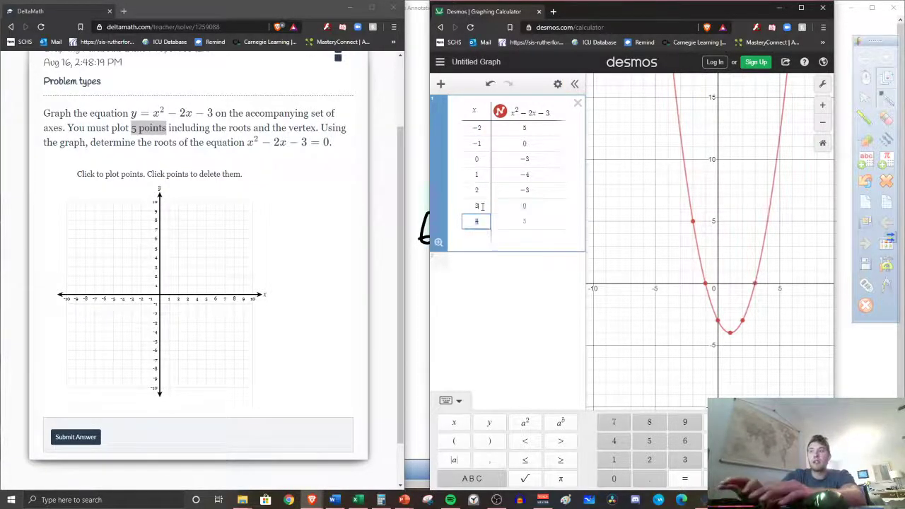
# Step: Label the table points (4, 5), (−2, 5), (−1, 0), (0, −3), (1, −4) and (2, −3)
pyautogui.click(768, 221)
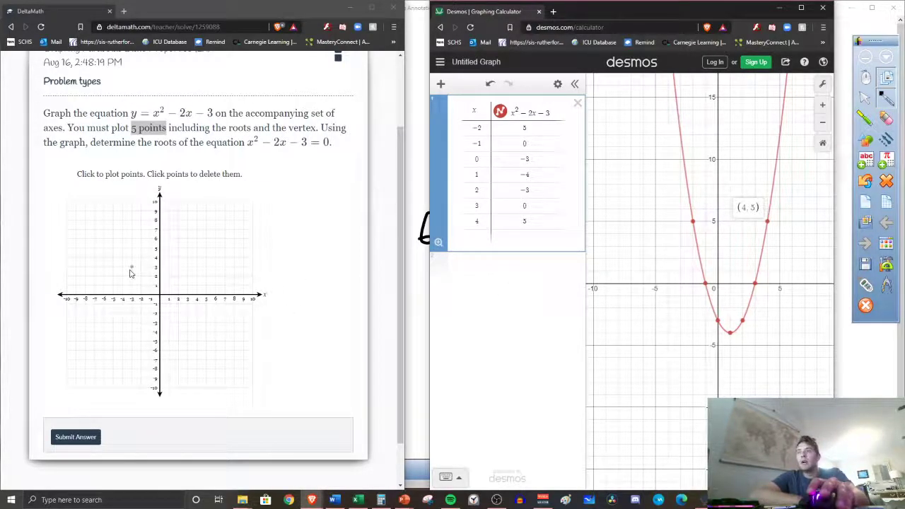
pyautogui.click(693, 222)
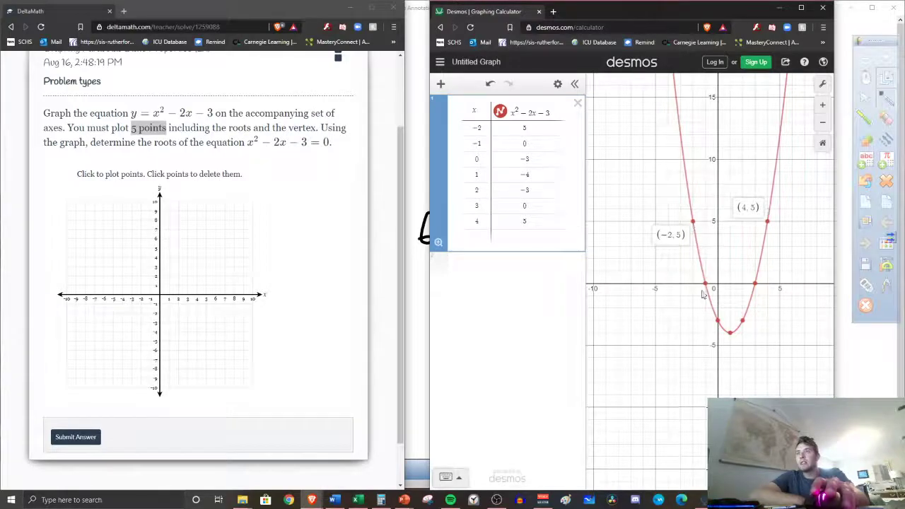
pyautogui.click(705, 283)
pyautogui.click(718, 320)
pyautogui.click(731, 334)
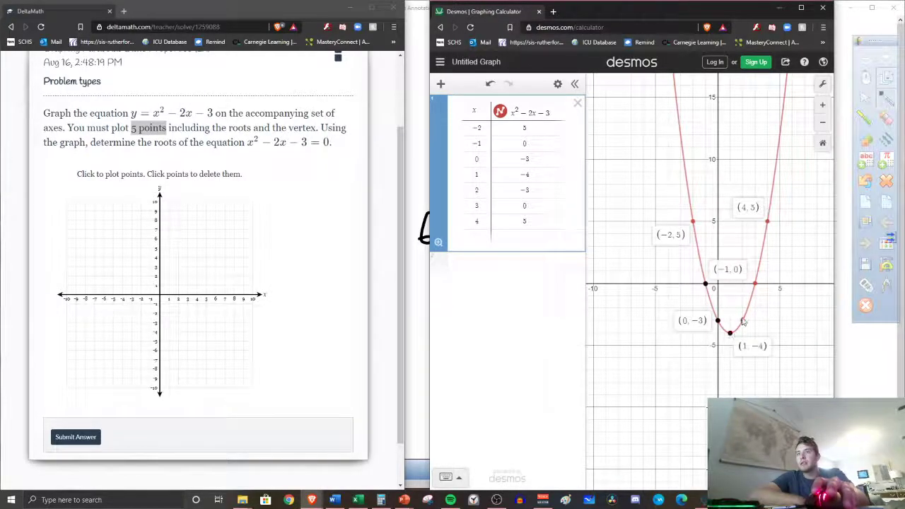
pyautogui.click(743, 321)
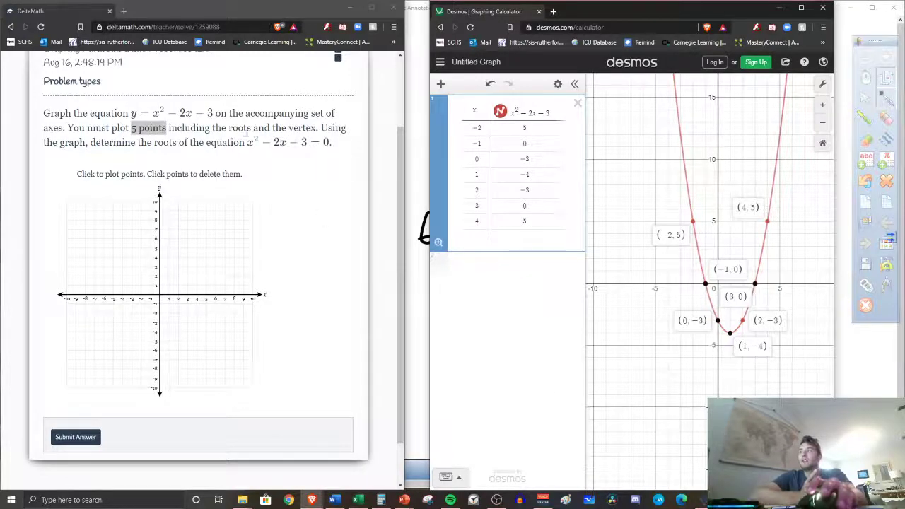
# Step: Plot (3, 0), (1, −4) and (2, −3) on the DeltaMath grid, then open the answer types
pyautogui.click(153, 295)
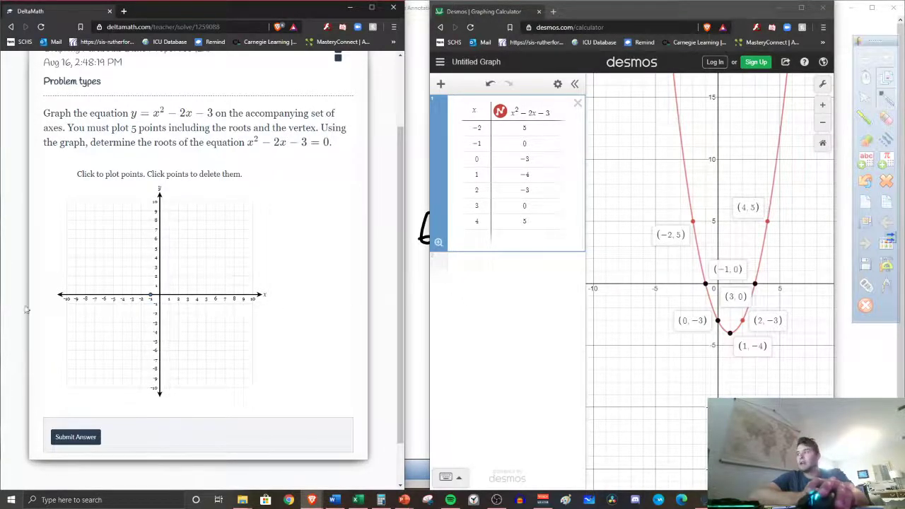
pyautogui.click(188, 296)
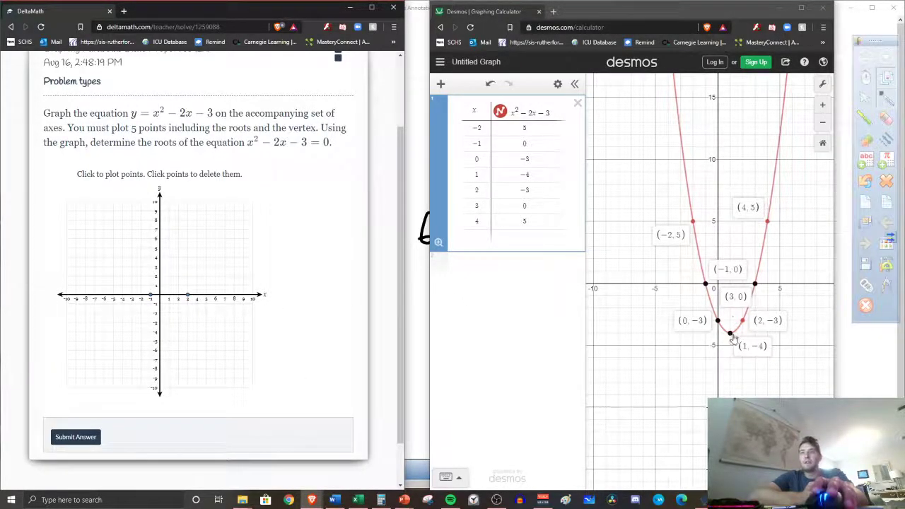
pyautogui.click(168, 332)
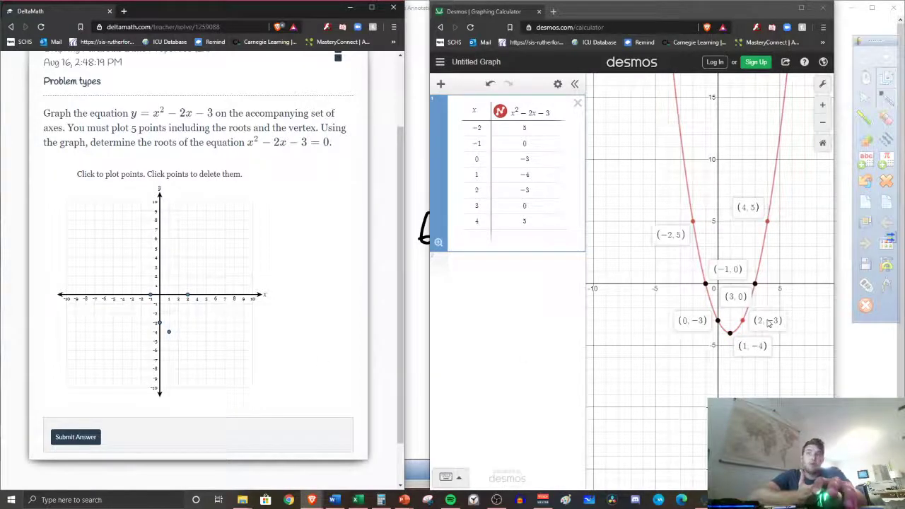
pyautogui.click(178, 323)
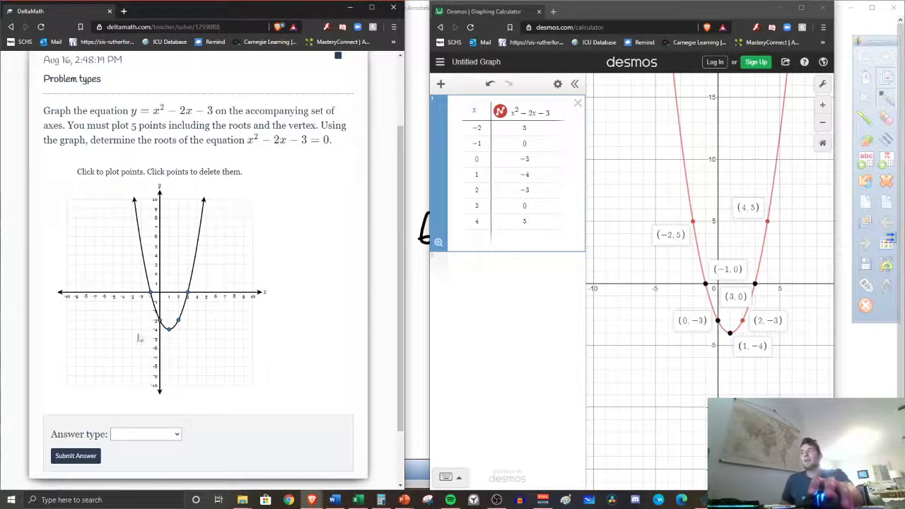
pyautogui.click(175, 434)
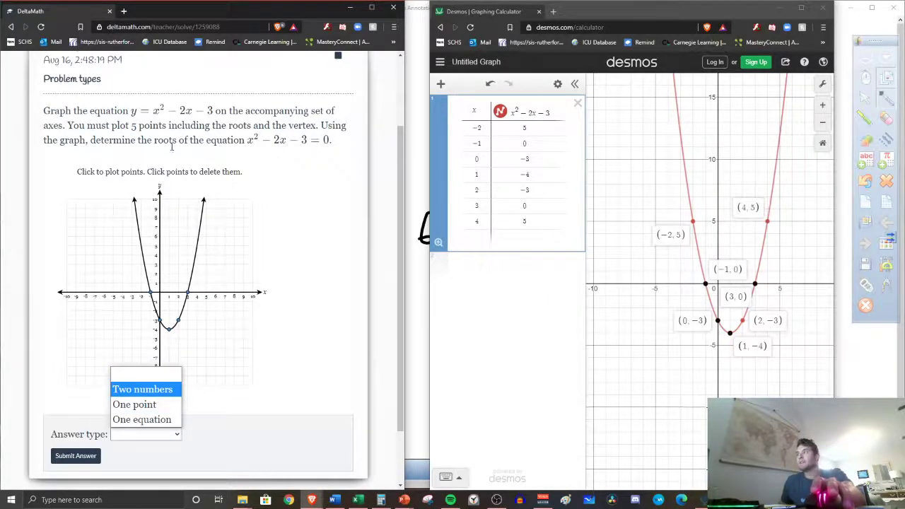
# Step: Highlight 'determine the roots' and set the answer type to Two numbers
pyautogui.click(171, 147)
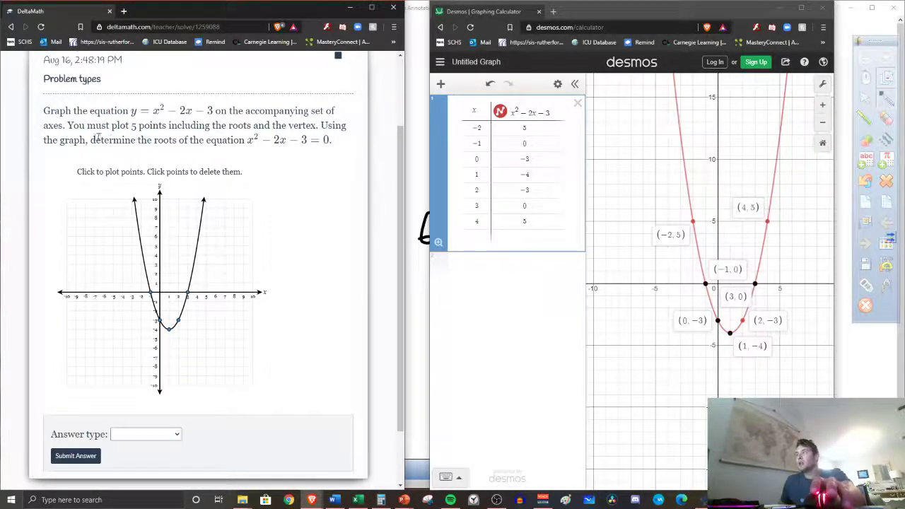
pyautogui.moveTo(91, 140); pyautogui.dragTo(177, 140)
pyautogui.click(177, 434)
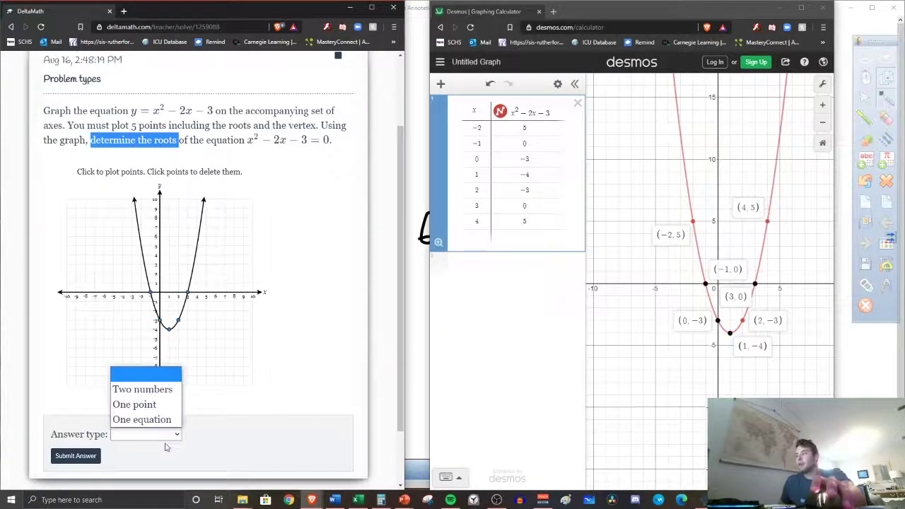
pyautogui.click(153, 390)
pyautogui.scroll(-1, 123, 445)
pyautogui.scroll(-1, 124, 438)
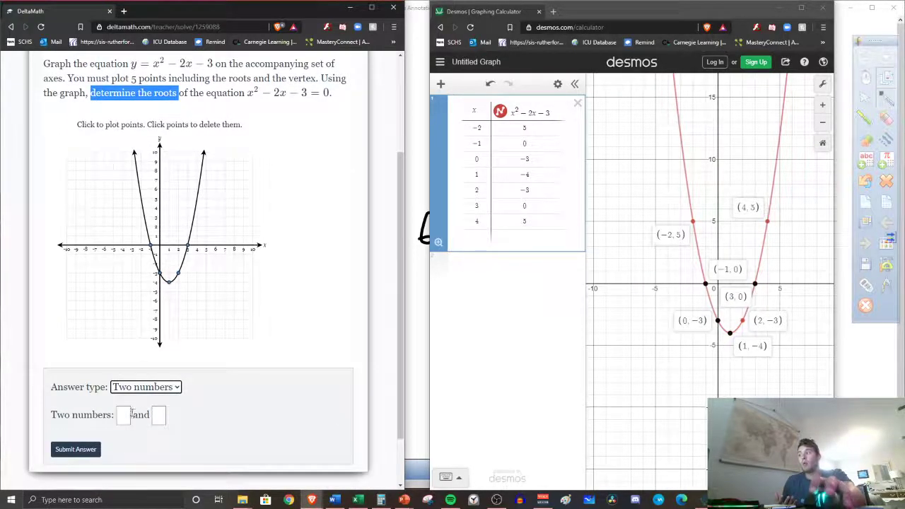
# Step: Check the roots (−1, 0) and (3, 0) on the Desmos graph
pyautogui.click(123, 415)
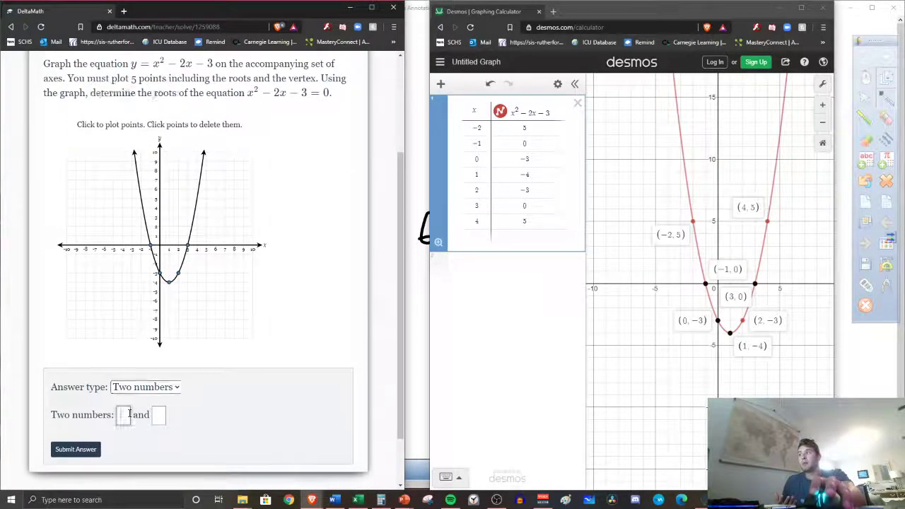
pyautogui.moveTo(721, 278); pyautogui.dragTo(698, 282)
pyautogui.click(694, 284)
pyautogui.click(744, 285)
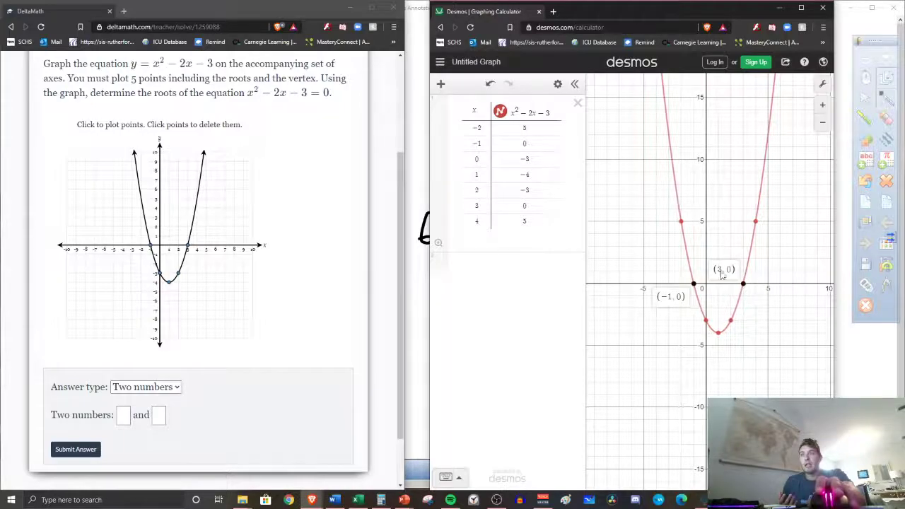
# Step: Enter the roots −1 and 3, submit, and confirm them
pyautogui.click(125, 416)
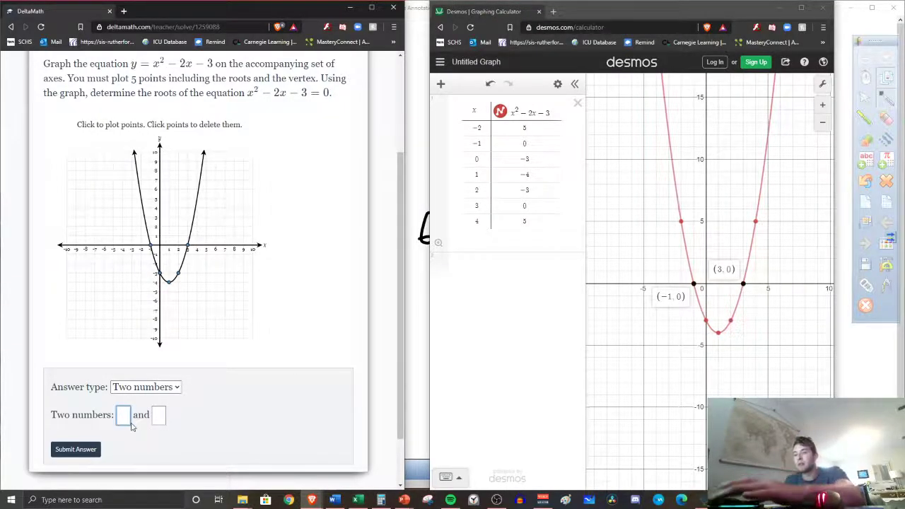
pyautogui.write('-1')
pyautogui.press('Tab')
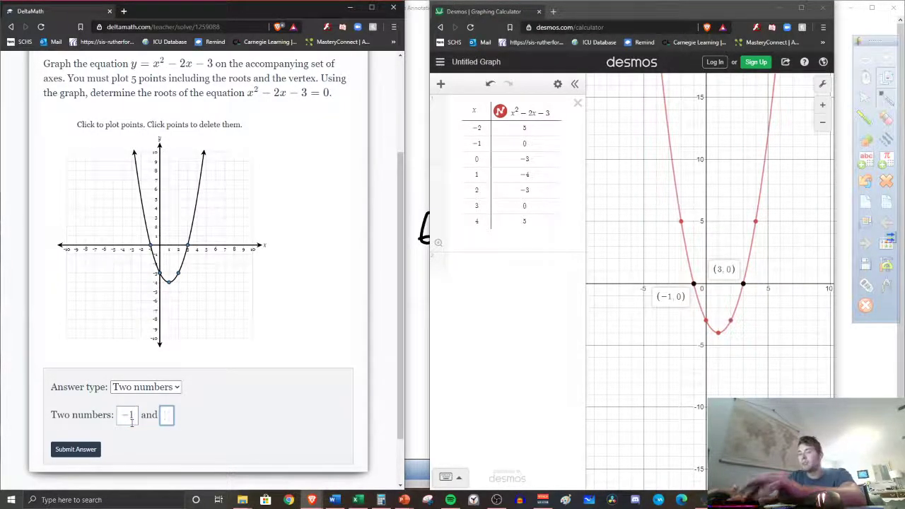
pyautogui.write('3')
pyautogui.press('Return')
pyautogui.click(293, 184)
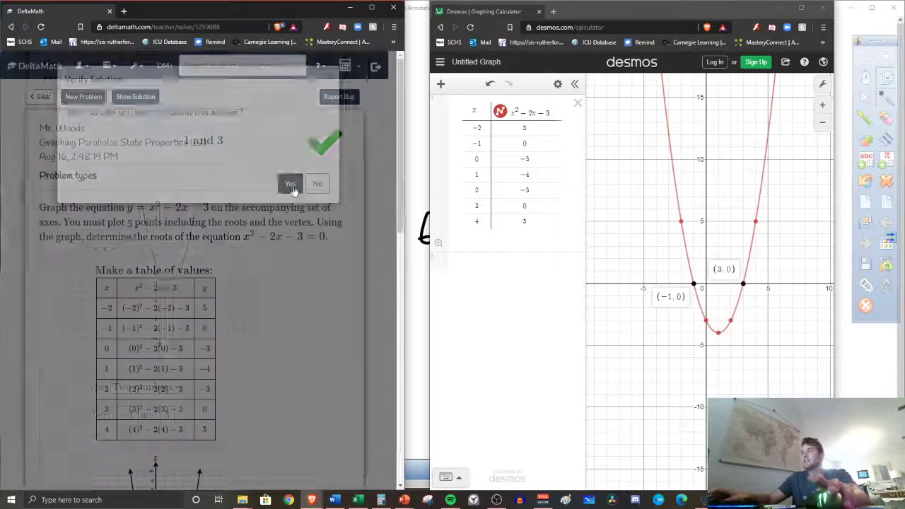
# Step: Scroll through the worked solution showing the answer marked correct
pyautogui.scroll(-3, 273, 318)
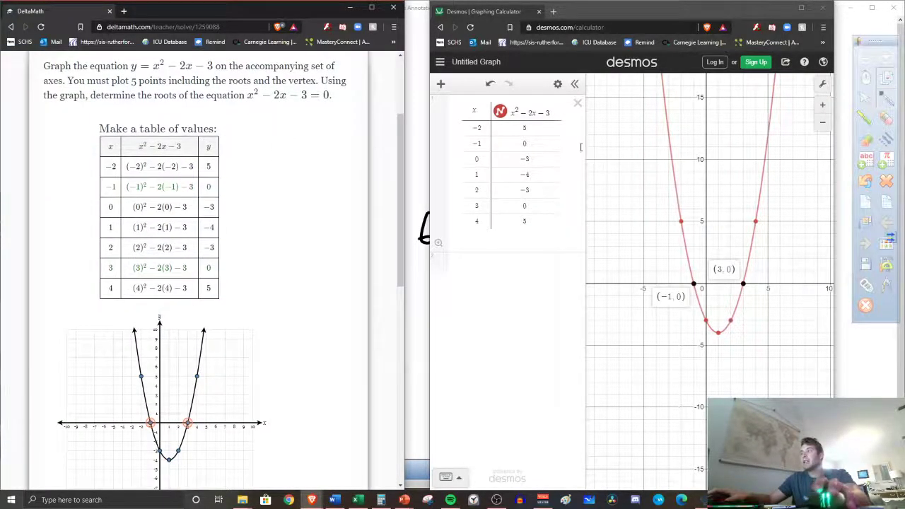
pyautogui.scroll(-3, 237, 310)
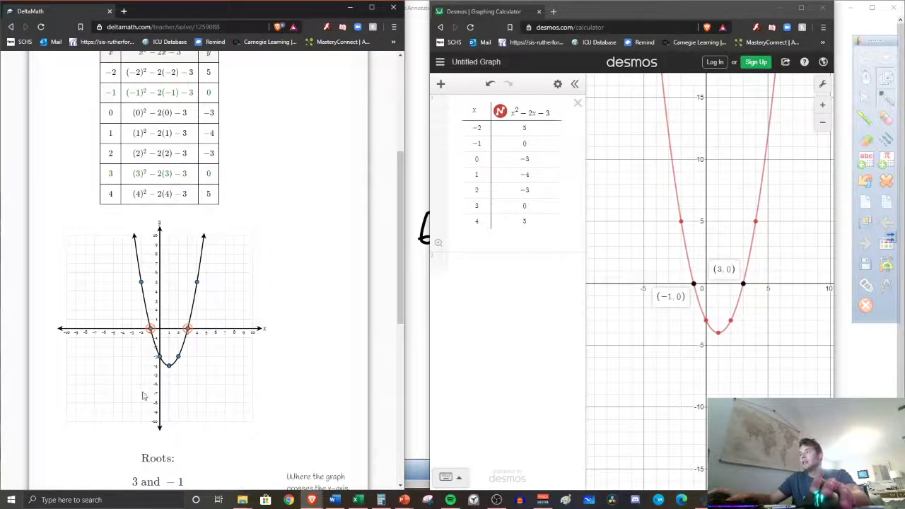
pyautogui.scroll(-10, 144, 396)
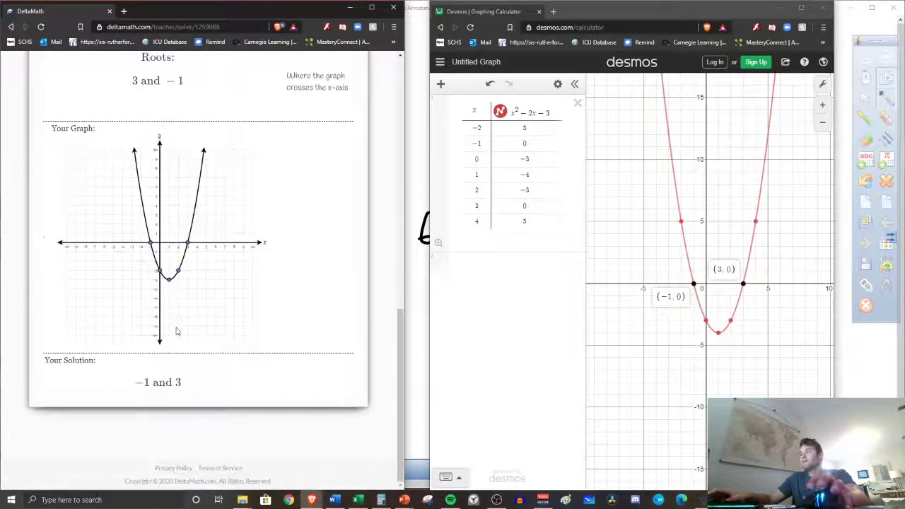
pyautogui.scroll(13, 177, 331)
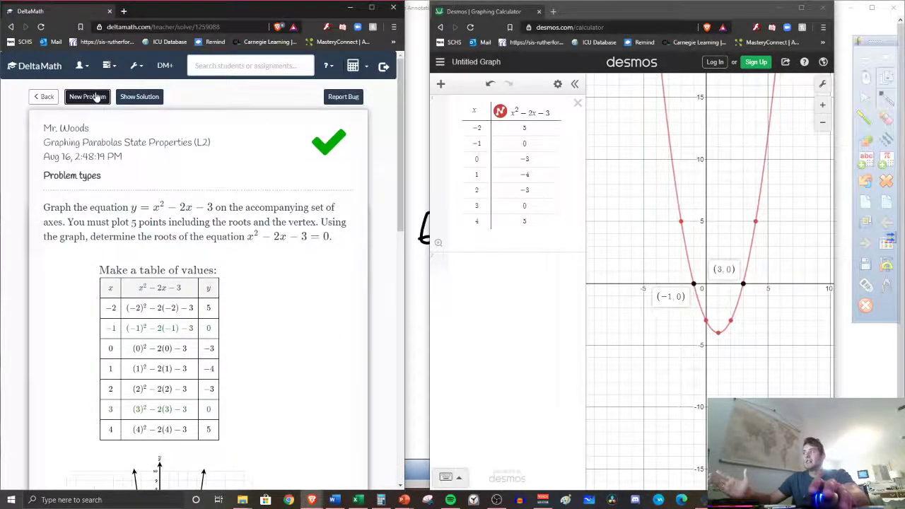
# Step: Load new problems until y = −x² − 4x − 3 appears, highlighting 'equation of the axis of symmetry'
pyautogui.click(96, 97)
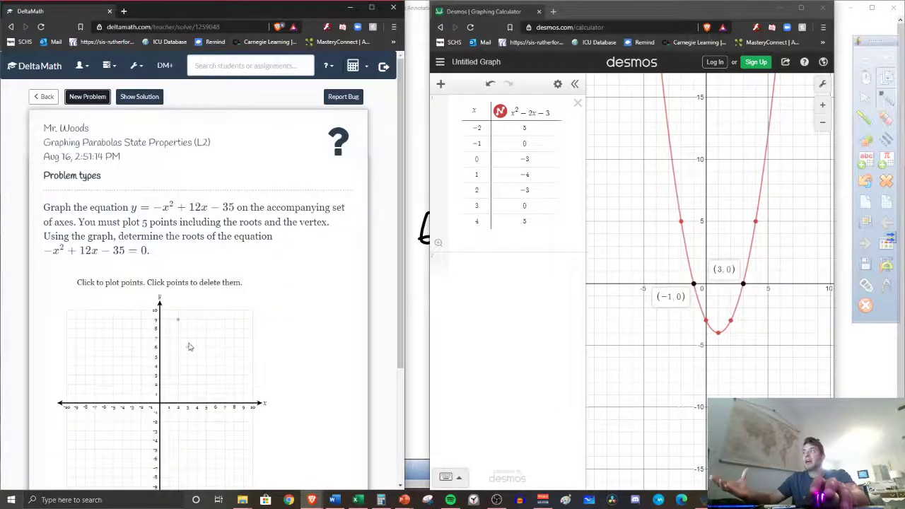
pyautogui.click(104, 99)
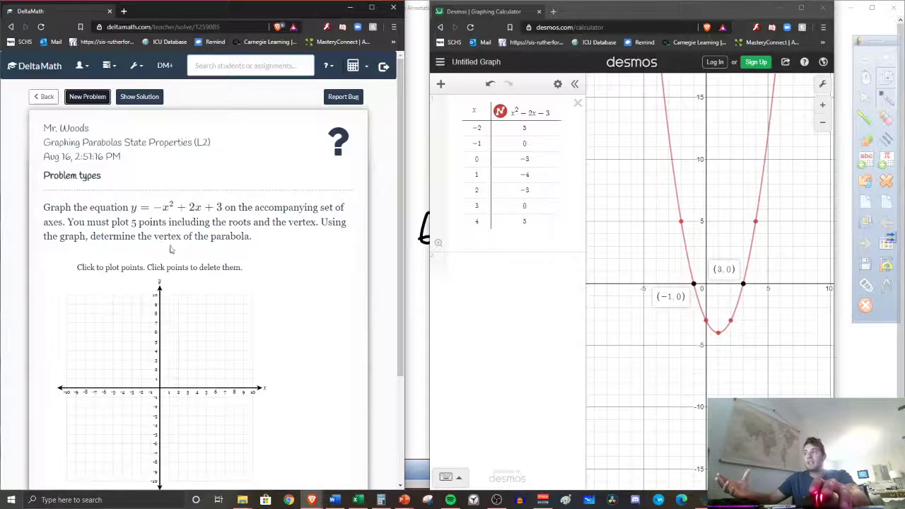
pyautogui.scroll(-2, 193, 236)
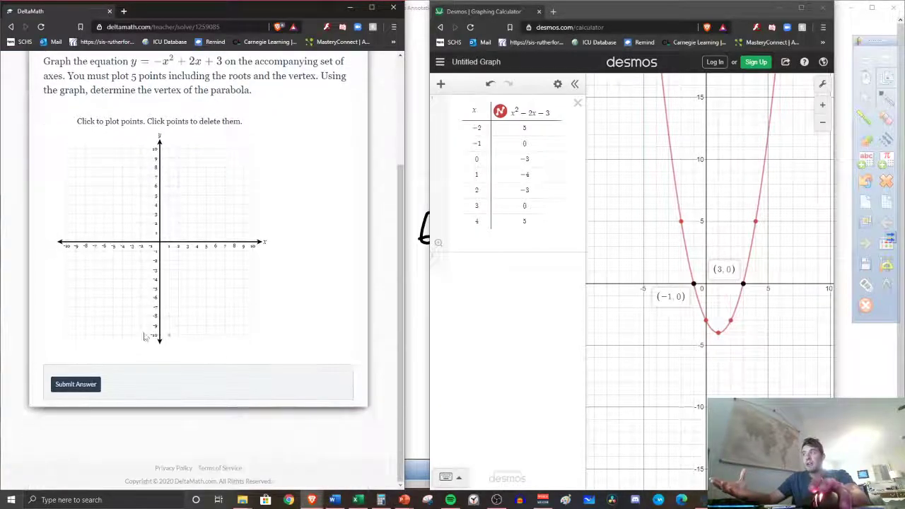
pyautogui.scroll(2, 145, 304)
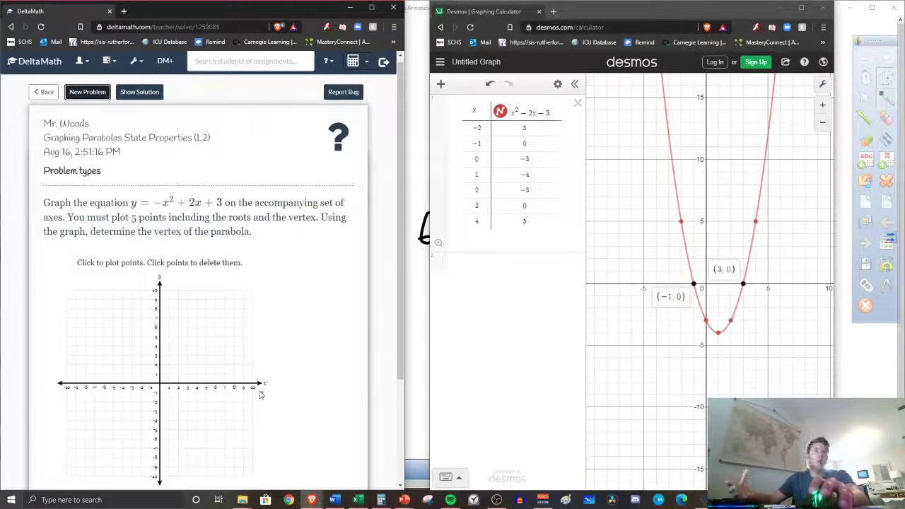
pyautogui.click(100, 95)
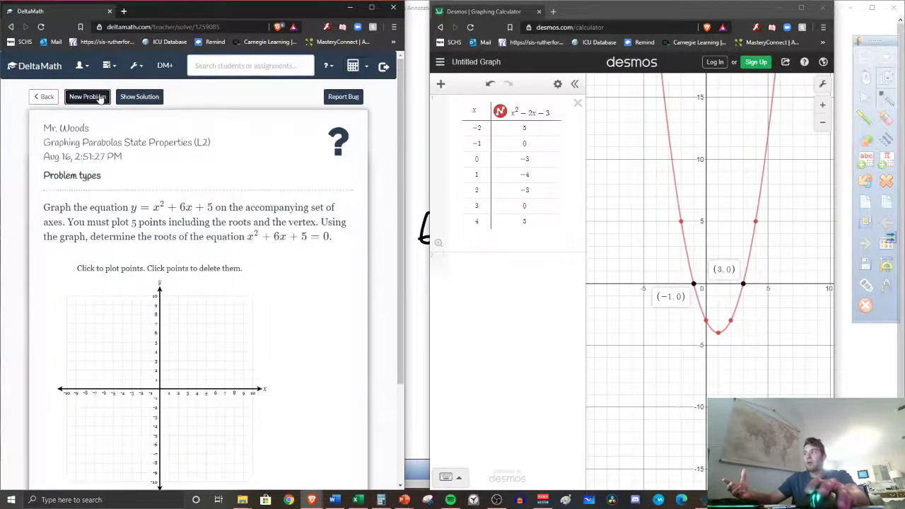
pyautogui.click(100, 97)
pyautogui.click(100, 97)
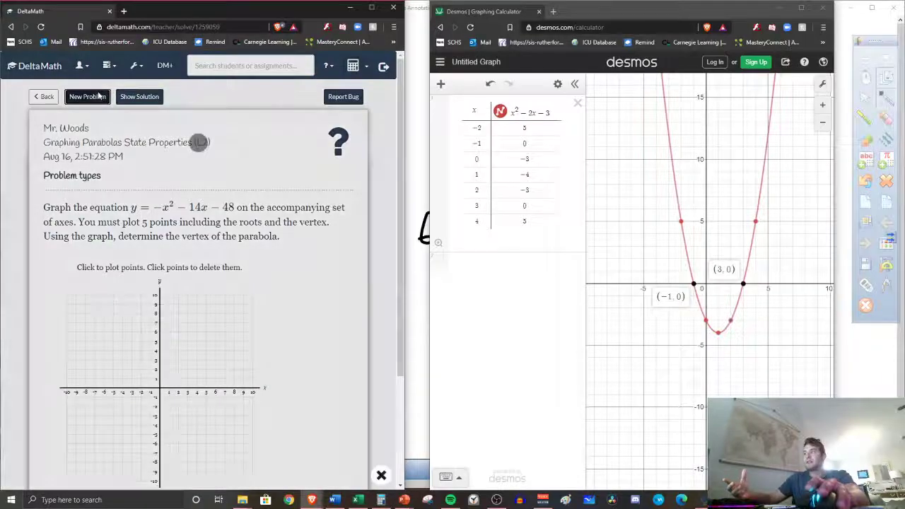
pyautogui.click(100, 96)
pyautogui.click(100, 97)
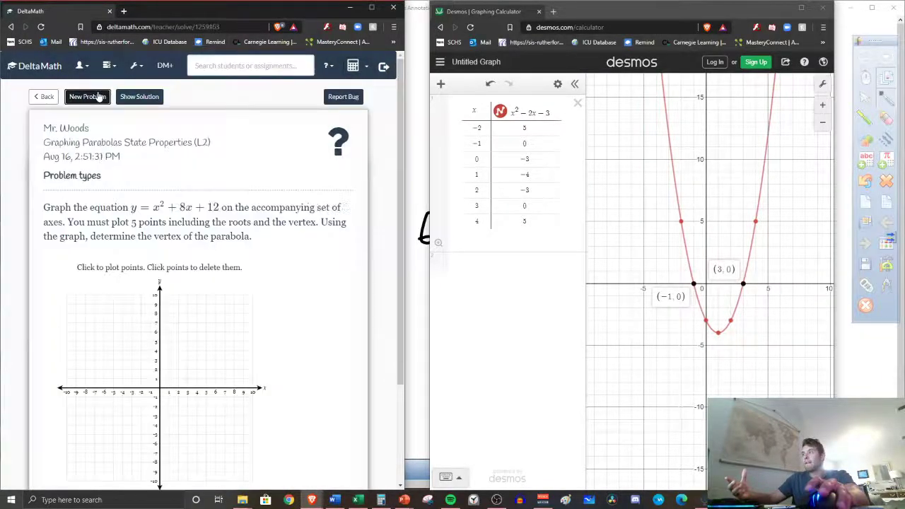
pyautogui.click(99, 95)
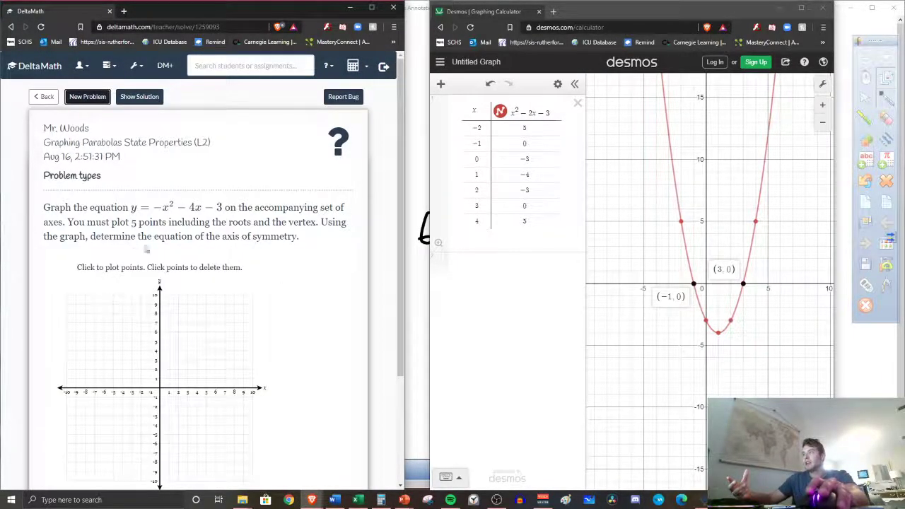
pyautogui.moveTo(152, 238); pyautogui.dragTo(296, 265)
pyautogui.scroll(-2, 295, 265)
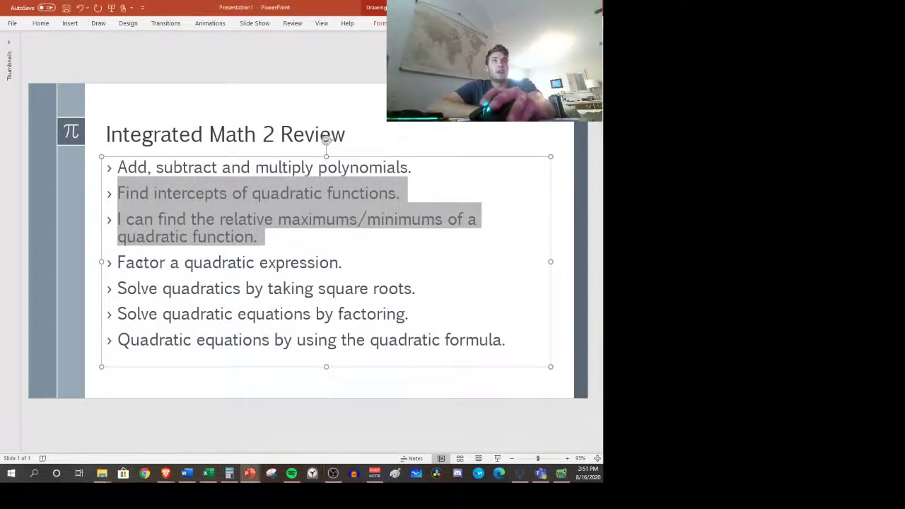
# Step: Select the 'Factor a quadratic expression.' bullet, then switch back to the browser
pyautogui.moveTo(118, 263); pyautogui.dragTo(348, 266)
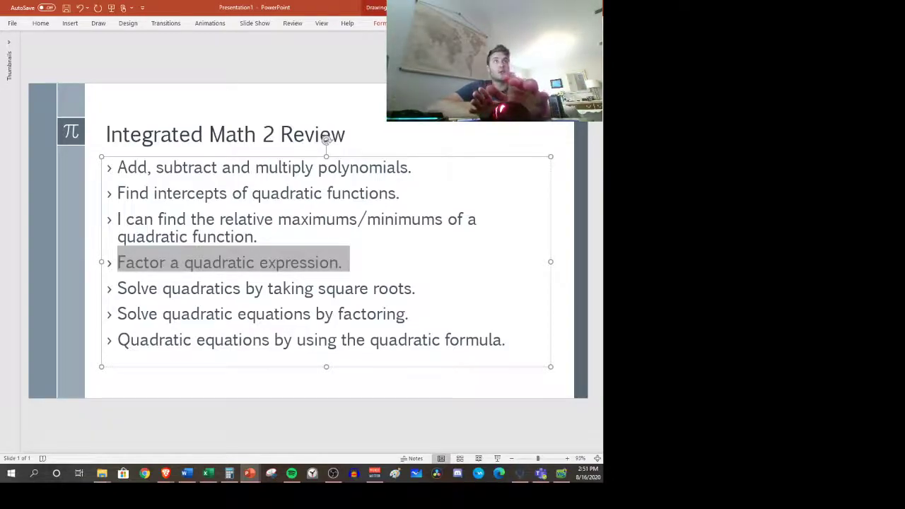
pyautogui.hotkey('alt', 'Tab')
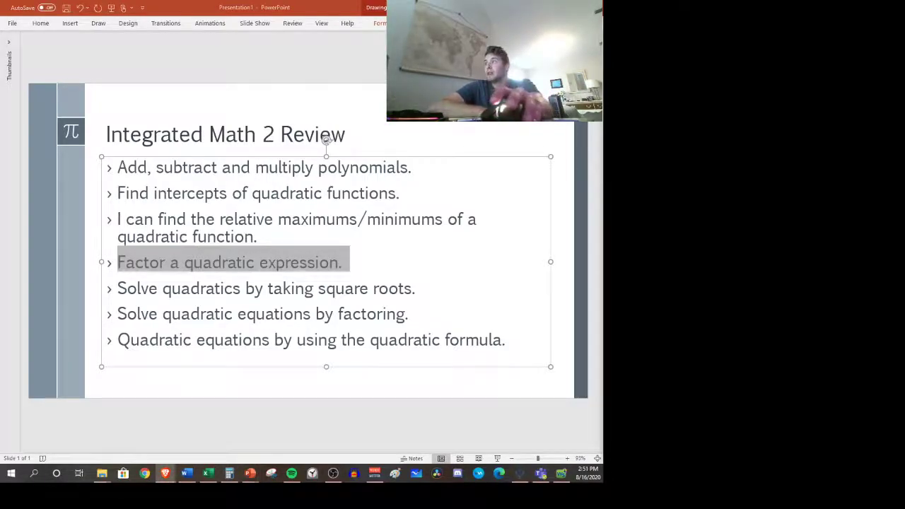